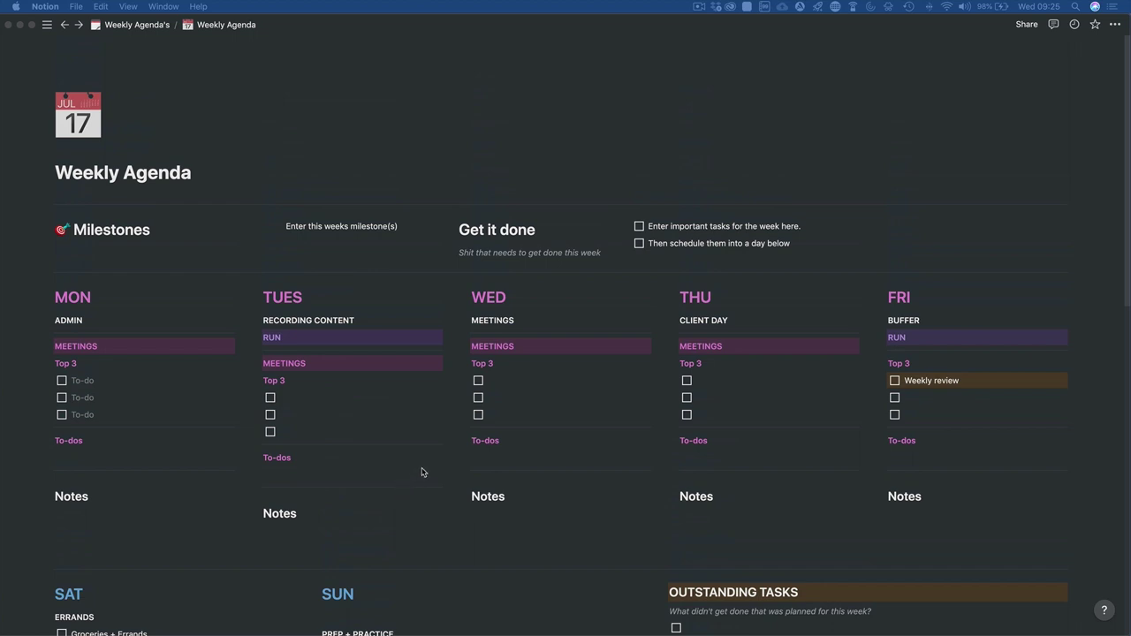
- Review the Weekly Agenda's Milestones, Get it done list and the Monday to Friday columns
{"action": "left_click", "coordinate": [342, 229]}
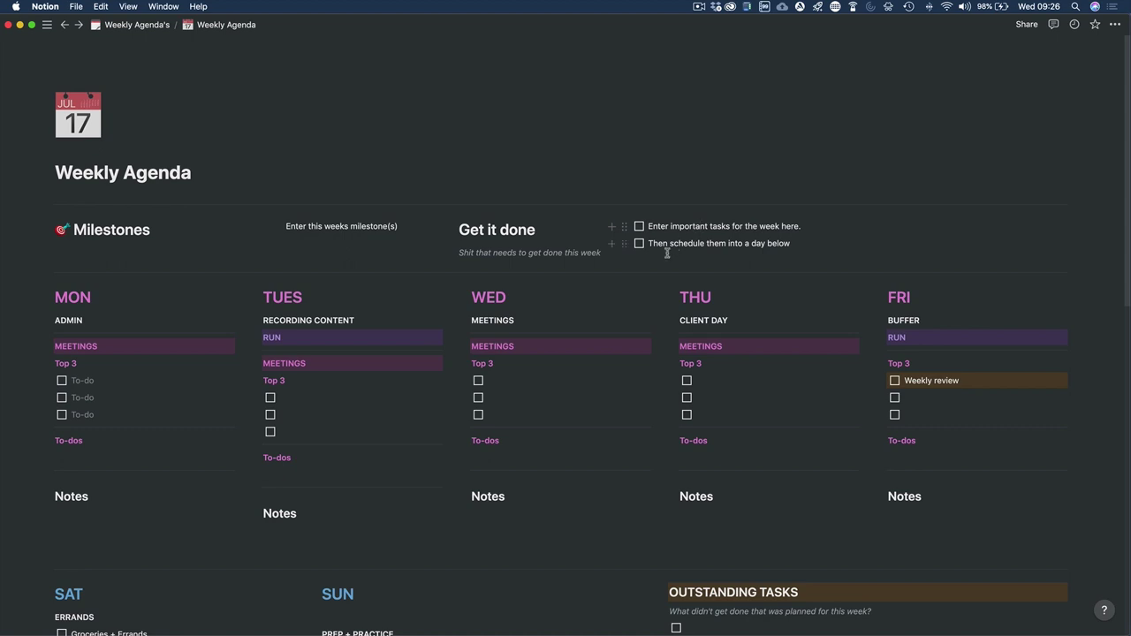
{"action": "scroll", "coordinate": [554, 351], "scroll_direction": "down", "scroll_amount": 2}
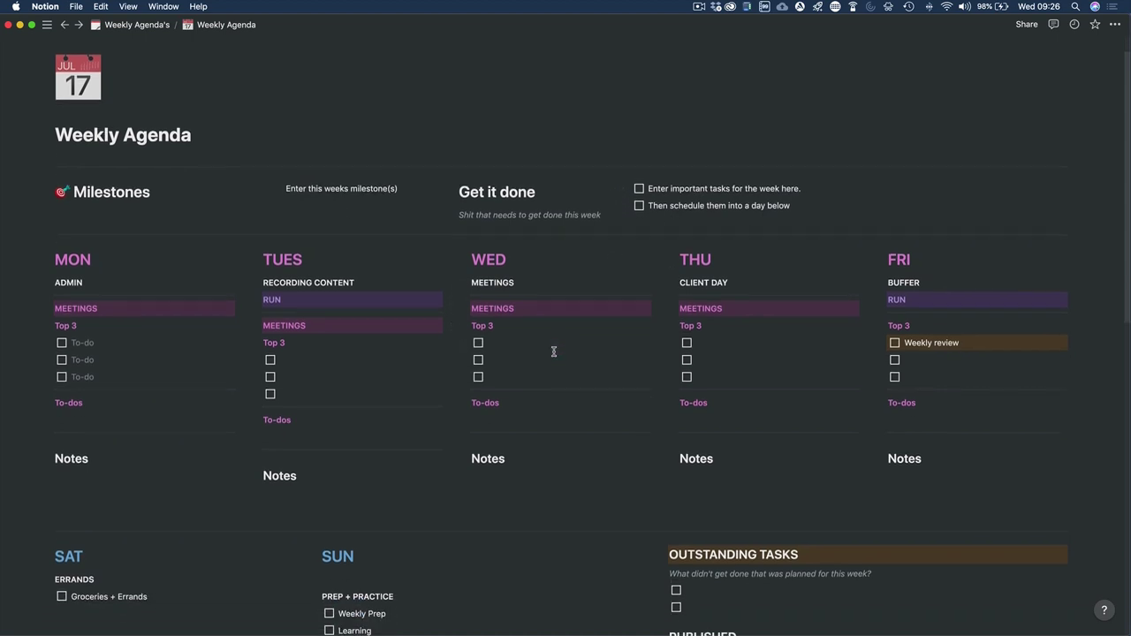
{"action": "scroll", "coordinate": [554, 351], "scroll_direction": "up", "scroll_amount": 2}
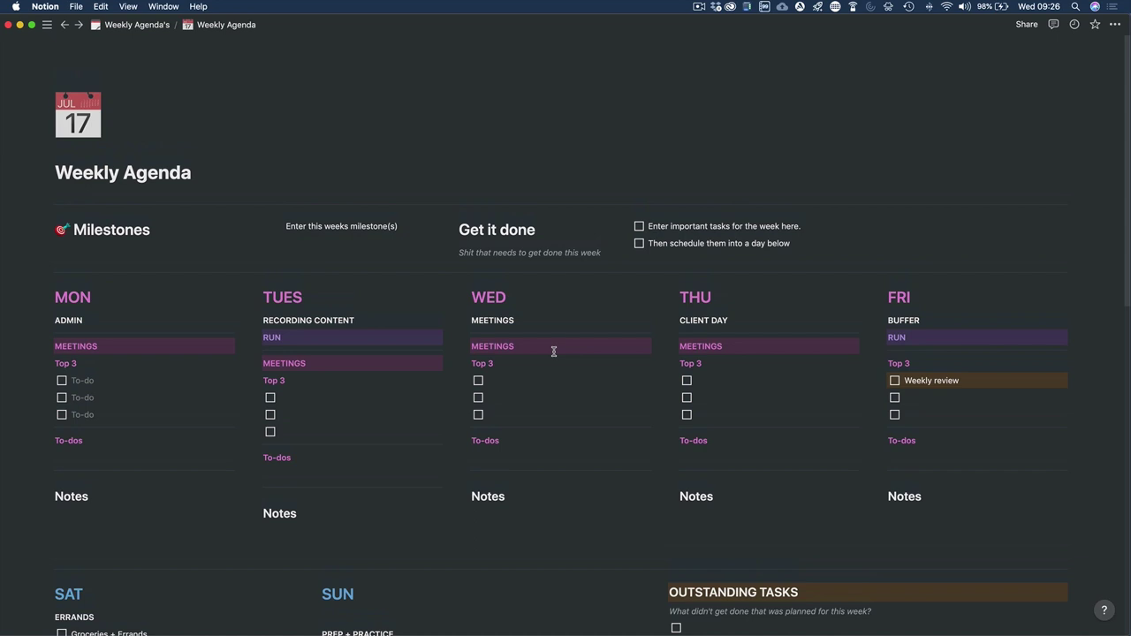
{"action": "scroll", "coordinate": [553, 351], "scroll_direction": "down", "scroll_amount": 1}
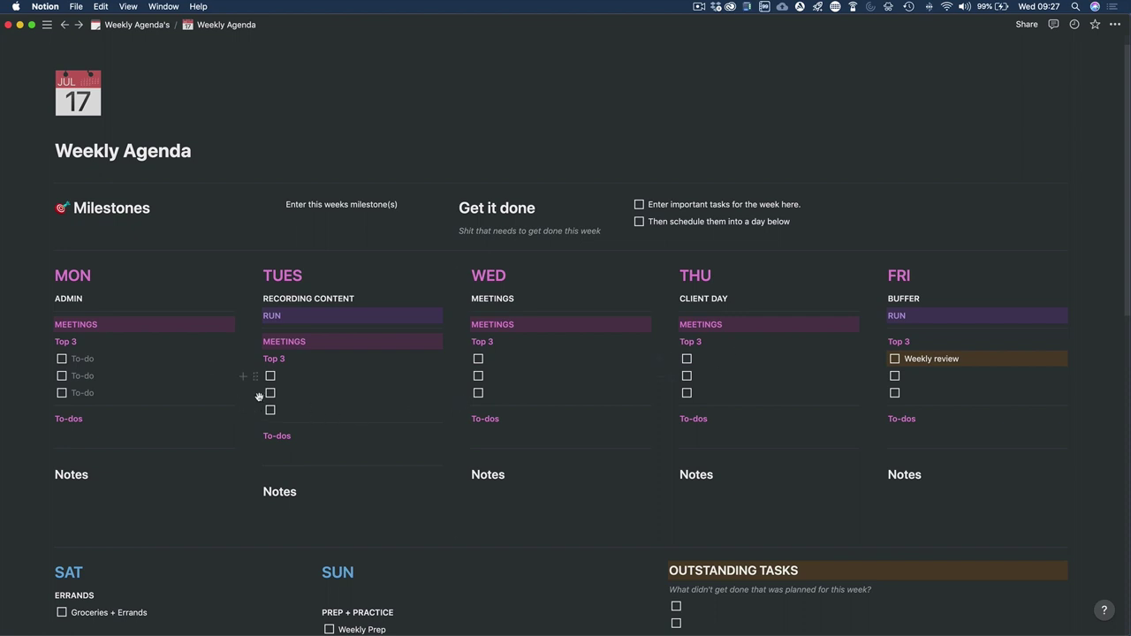
{"action": "scroll", "coordinate": [335, 449], "scroll_direction": "down", "scroll_amount": 1}
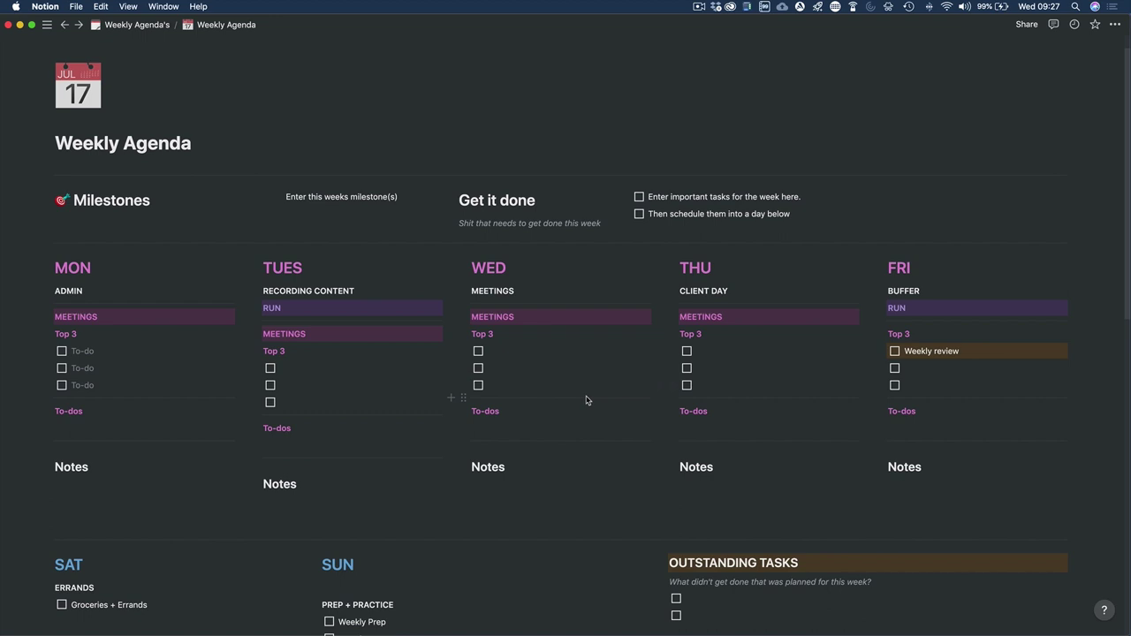
{"action": "scroll", "coordinate": [575, 403], "scroll_direction": "down", "scroll_amount": 1}
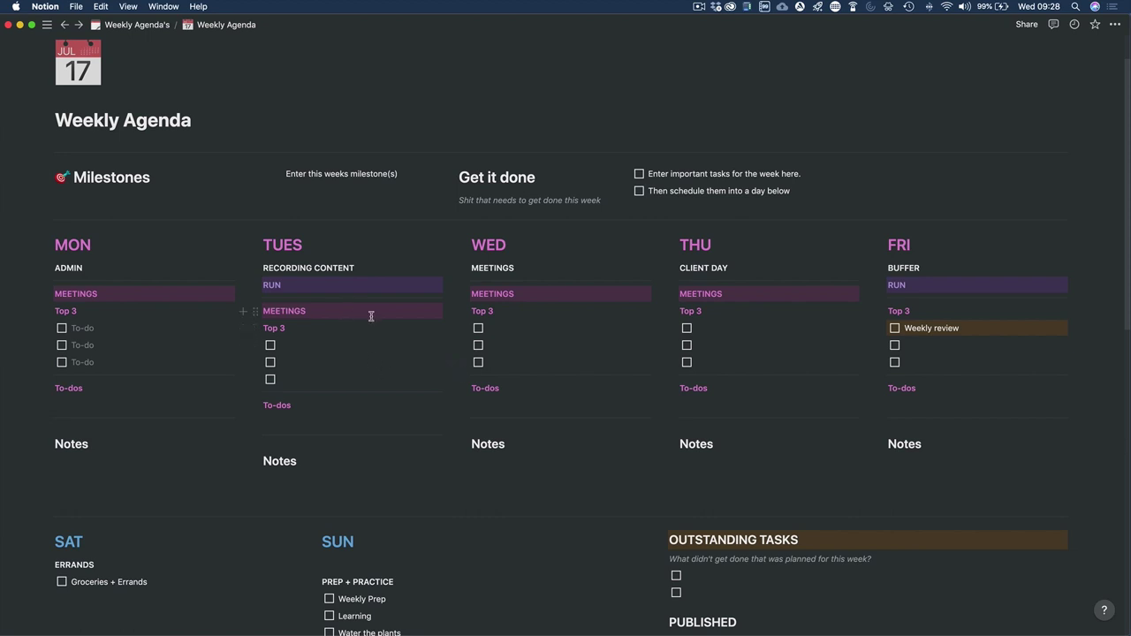
{"action": "scroll", "coordinate": [372, 315], "scroll_direction": "up", "scroll_amount": 2}
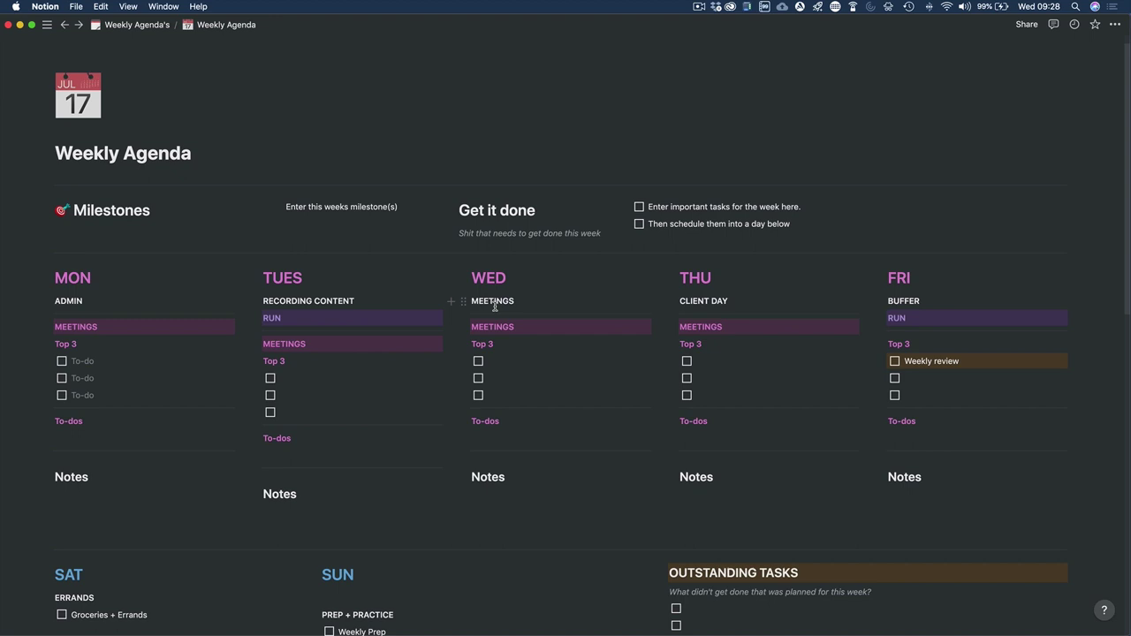
{"action": "scroll", "coordinate": [495, 309], "scroll_direction": "down", "scroll_amount": 1}
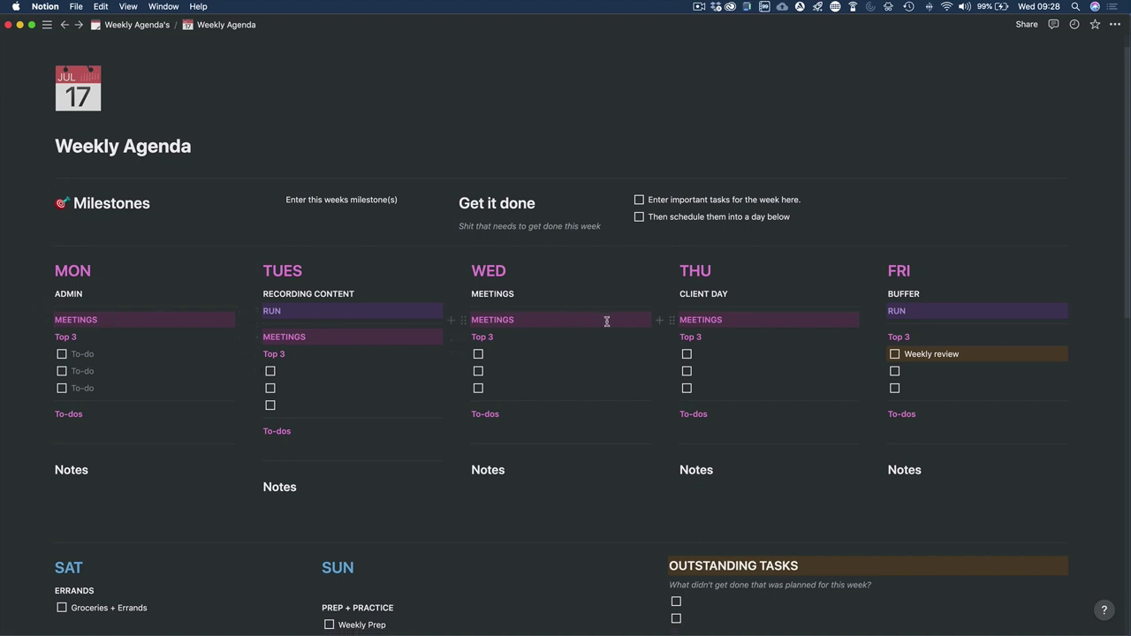
- Add a 3pm meeting with the attendee's first name under Monday's Meetings heading
{"action": "left_click", "coordinate": [146, 322]}
{"action": "key", "text": "Return"}
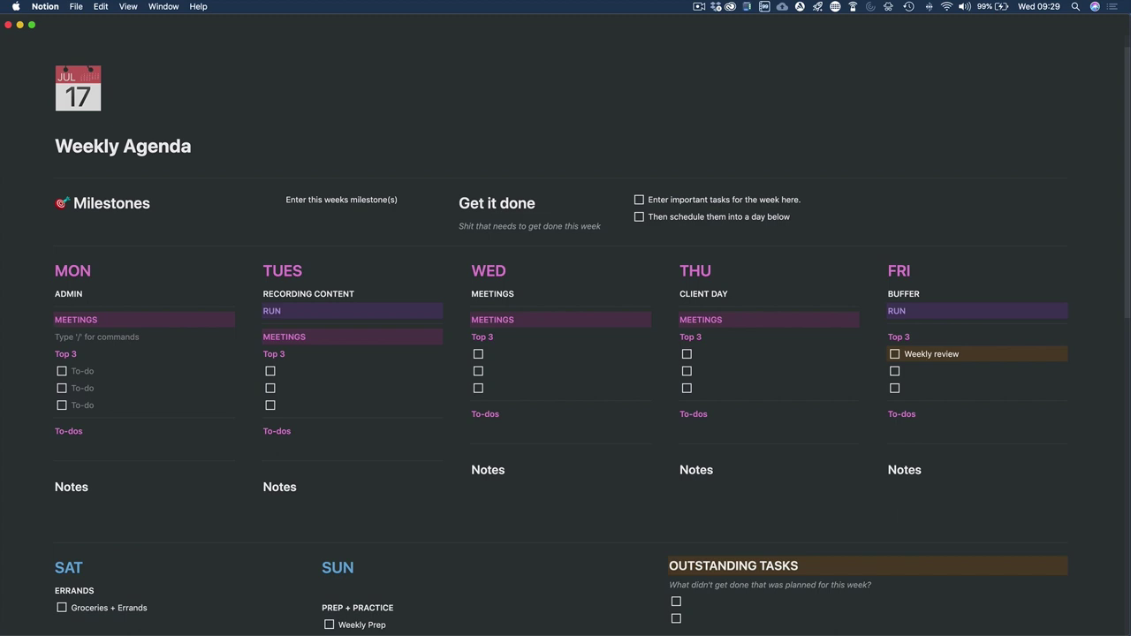
{"action": "type", "text": "3pm - Joe"}
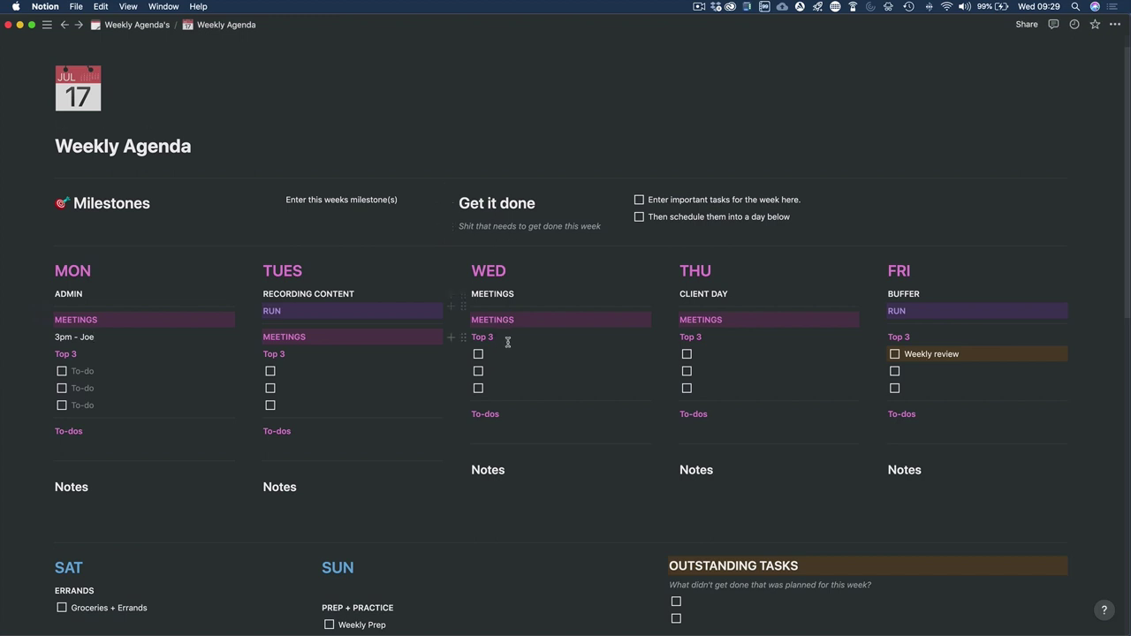
- Add two entries under Wednesday's Meetings heading: "12pm accountant" and "3pm Podcast"
{"action": "left_click", "coordinate": [550, 316]}
{"action": "key", "text": "Return"}
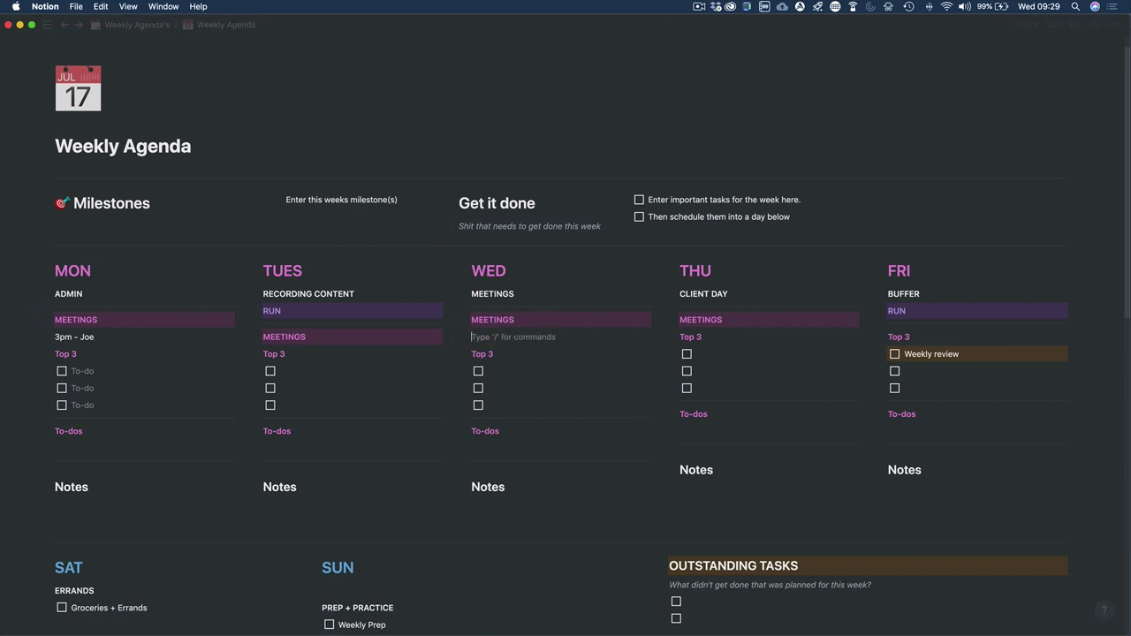
{"action": "type", "text": "12p"}
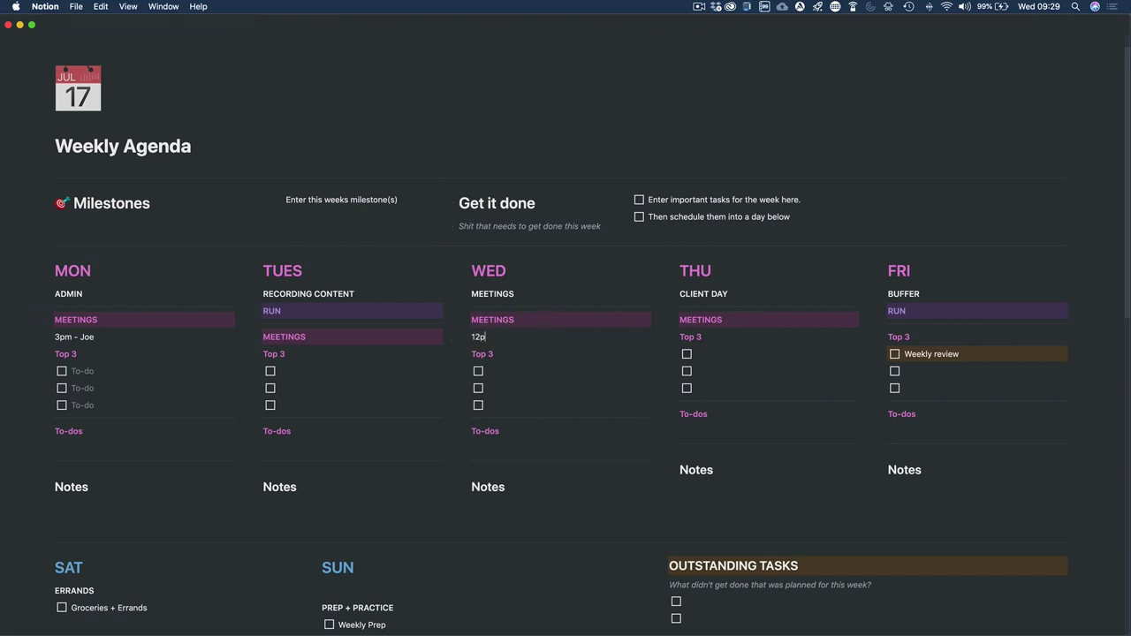
{"action": "type", "text": "m accountant"}
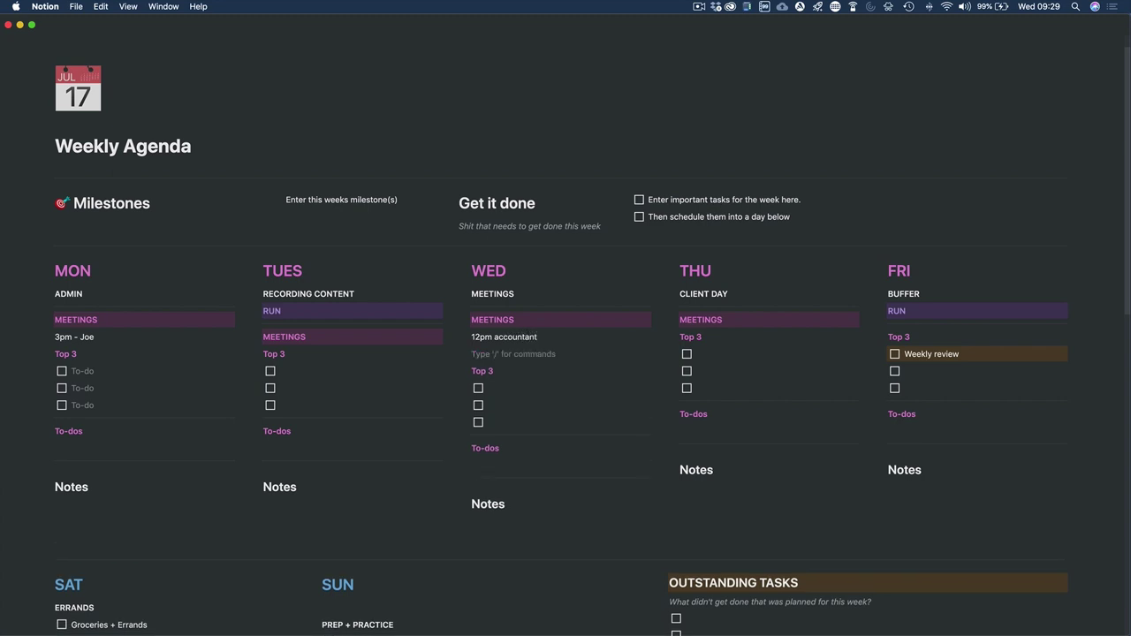
{"action": "type", "text": "3pm Podcast"}
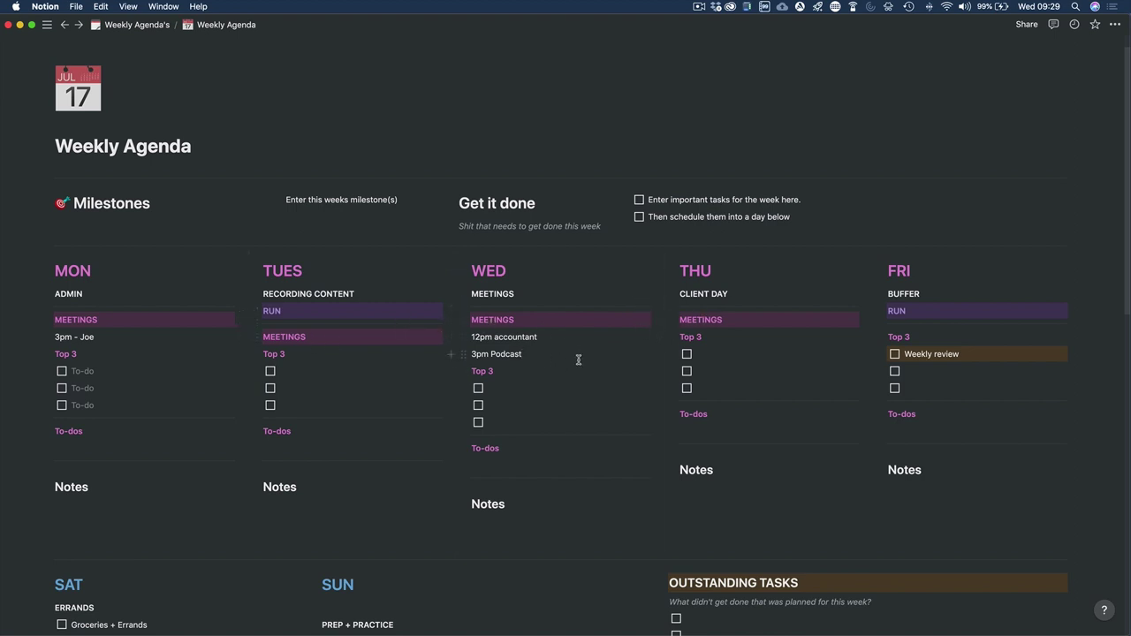
- Look through the weekday Top 3, To-dos and Notes areas, and the weekend, Outstanding Tasks and Published sections
{"action": "scroll", "coordinate": [578, 359], "scroll_direction": "down", "scroll_amount": 1}
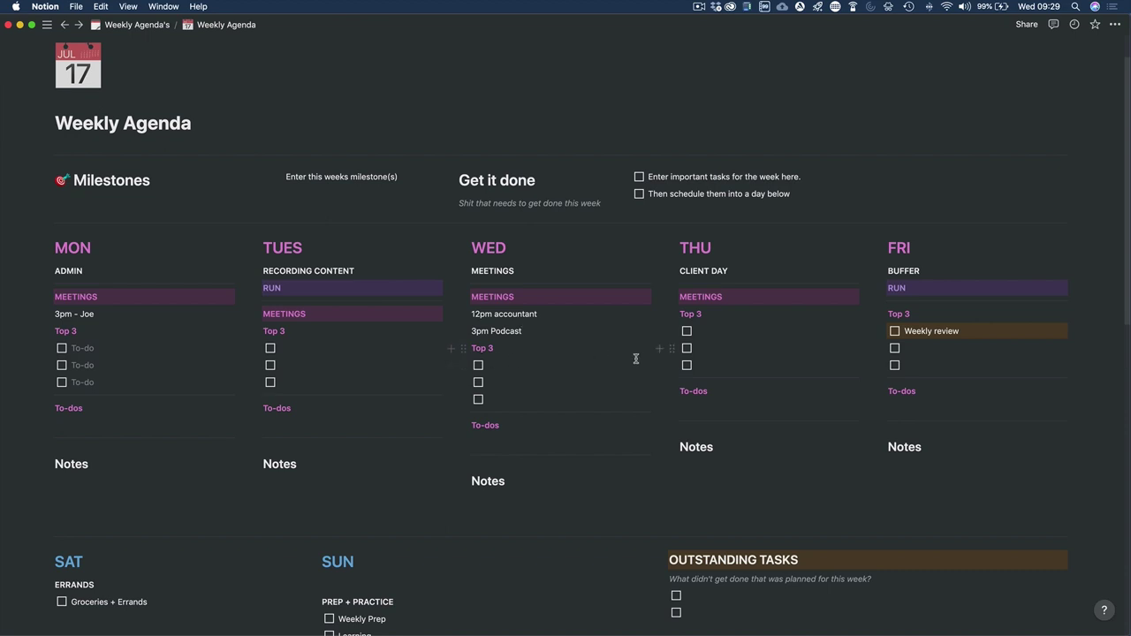
{"action": "scroll", "coordinate": [520, 391], "scroll_direction": "down", "scroll_amount": 1}
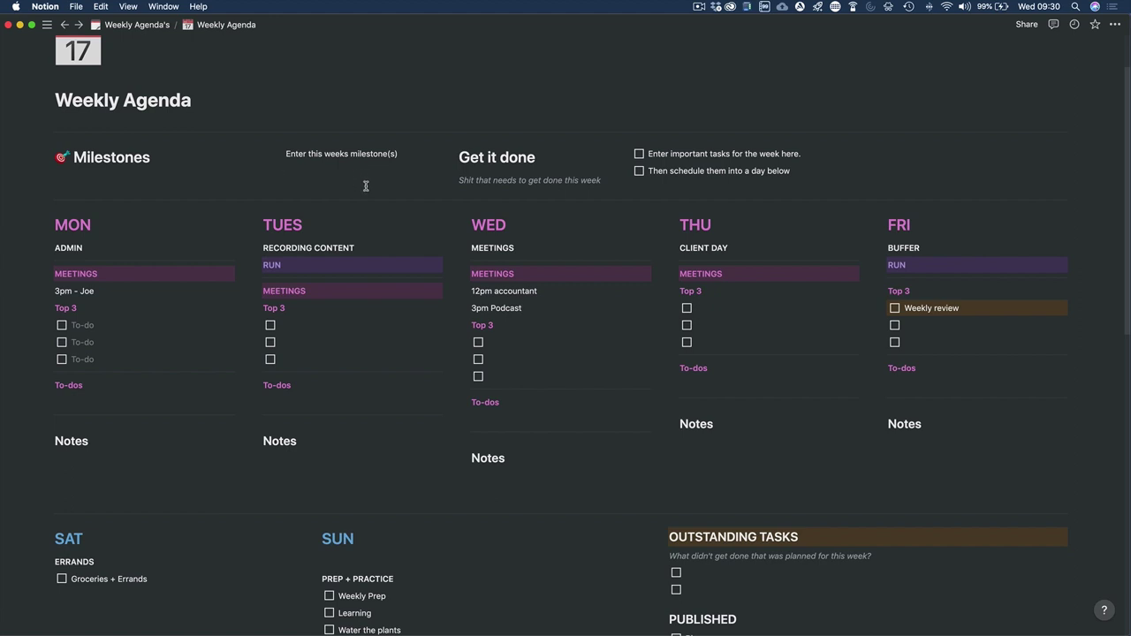
{"action": "scroll", "coordinate": [364, 184], "scroll_direction": "down", "scroll_amount": 1}
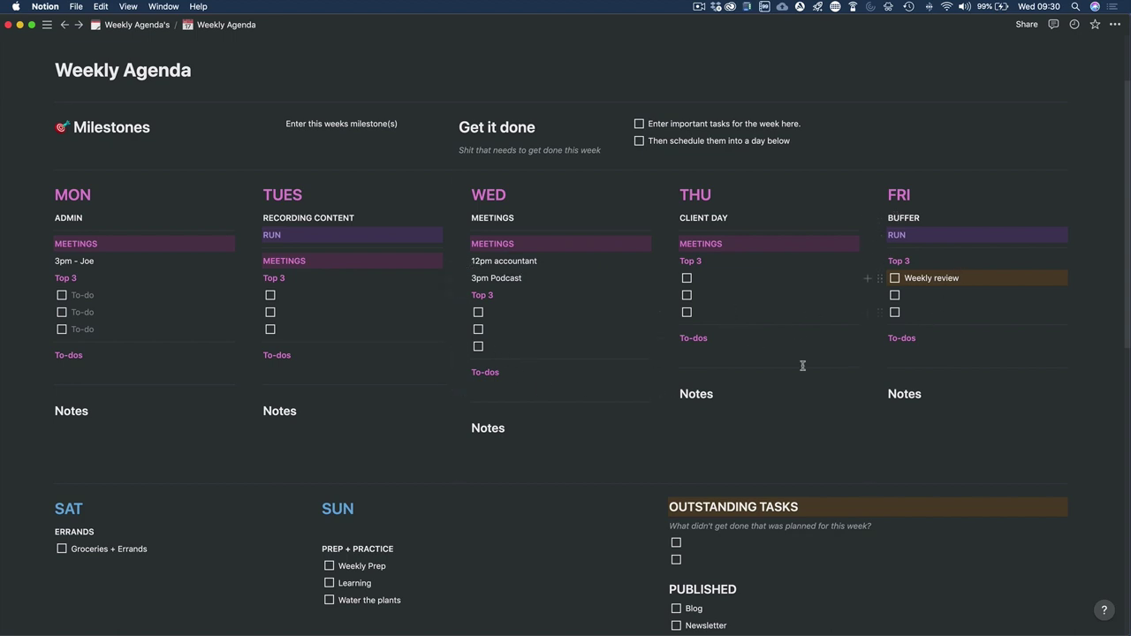
{"action": "scroll", "coordinate": [775, 336], "scroll_direction": "down", "scroll_amount": 1}
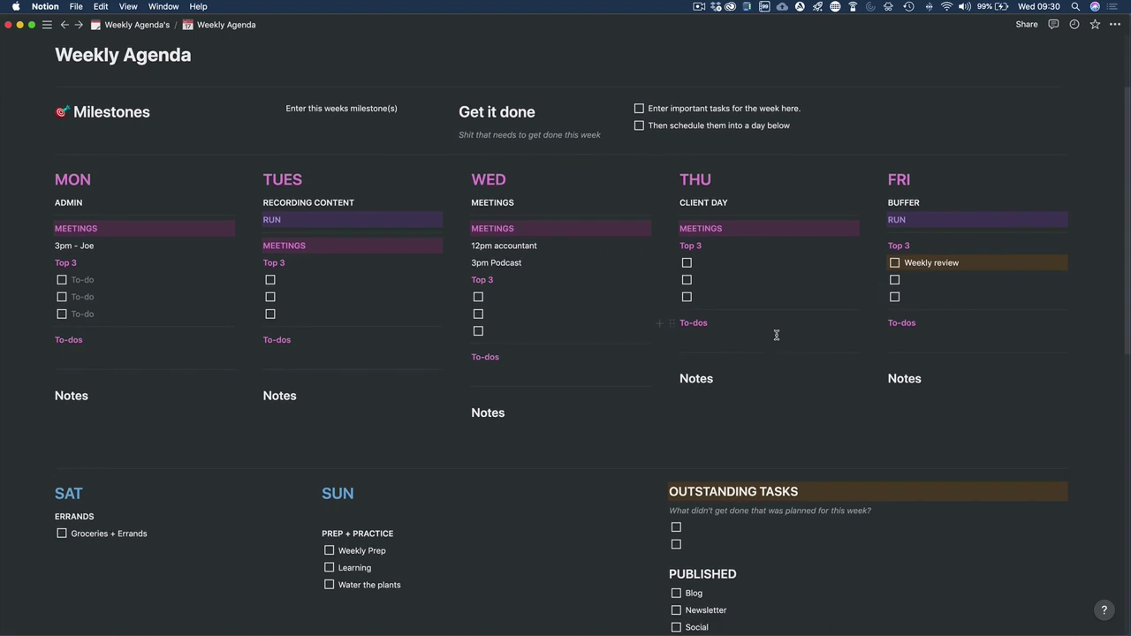
{"action": "scroll", "coordinate": [776, 335], "scroll_direction": "down", "scroll_amount": 1}
{"action": "scroll", "coordinate": [776, 334], "scroll_direction": "down", "scroll_amount": 2}
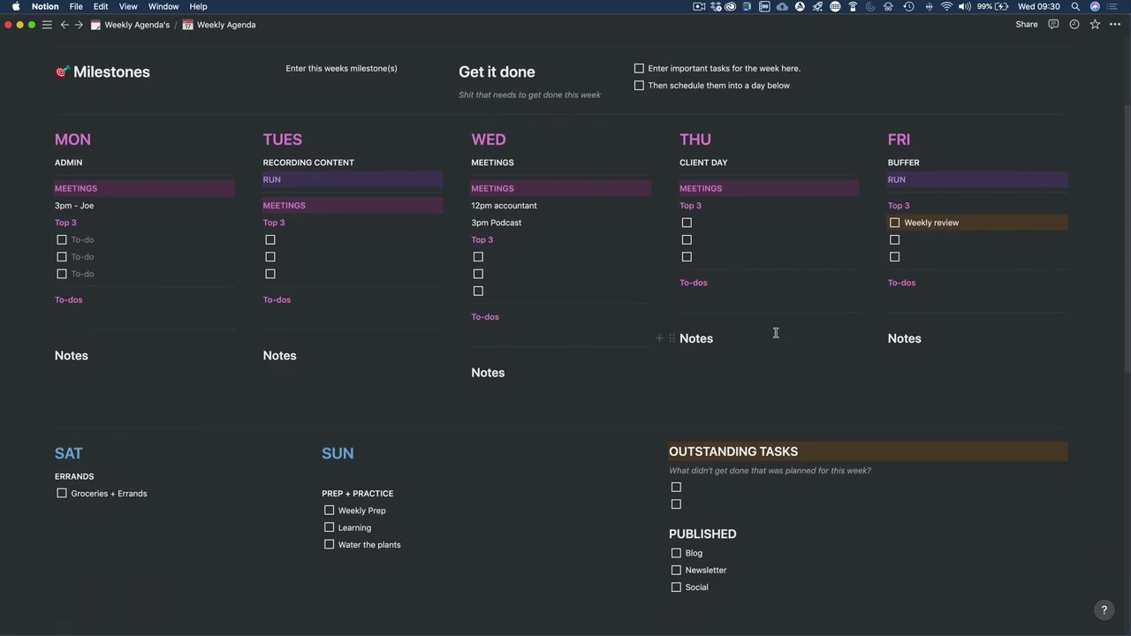
{"action": "scroll", "coordinate": [775, 333], "scroll_direction": "down", "scroll_amount": 3}
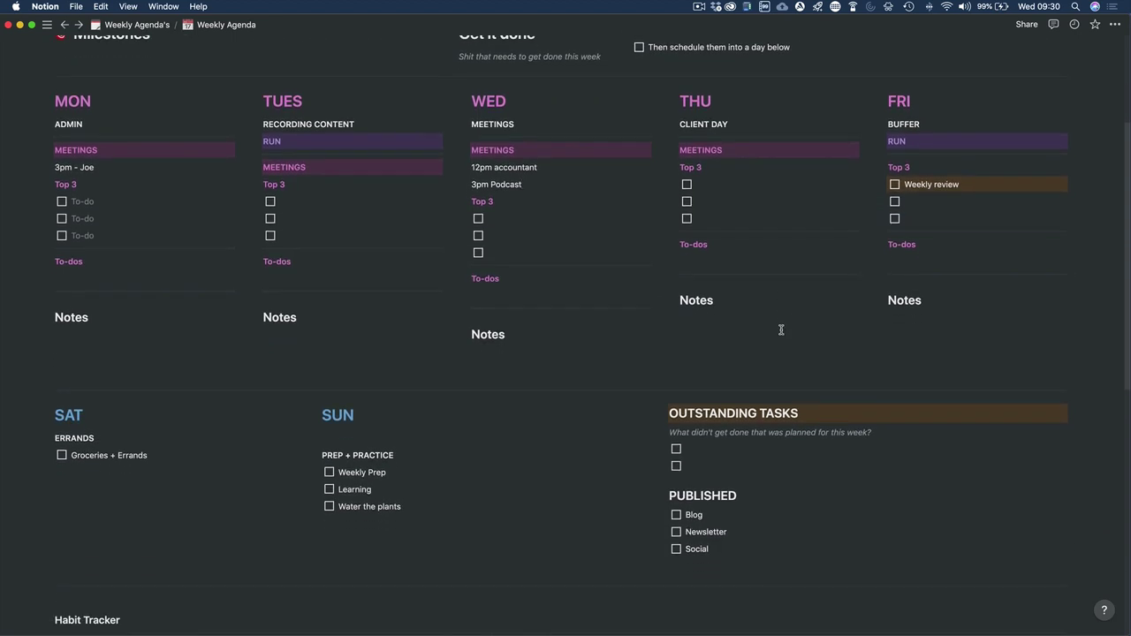
{"action": "scroll", "coordinate": [781, 330], "scroll_direction": "down", "scroll_amount": 2}
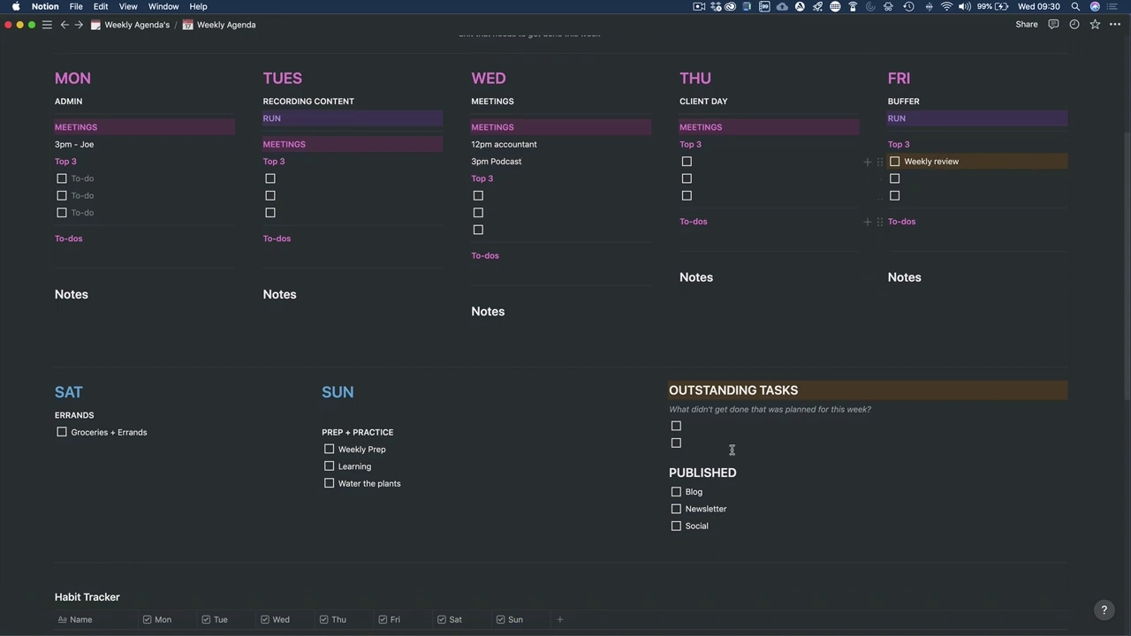
{"action": "scroll", "coordinate": [745, 418], "scroll_direction": "down", "scroll_amount": 2}
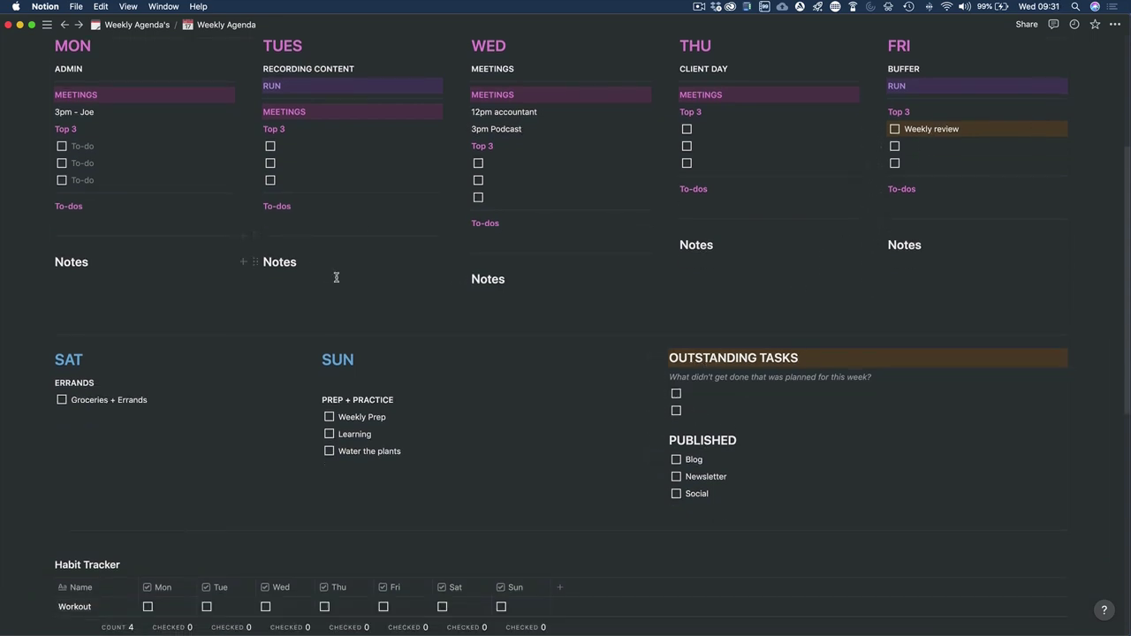
- Write "Email a client" under Wednesday's Notes and move it into Outstanding Tasks beneath the first checkbox
{"action": "left_click", "coordinate": [479, 300]}
{"action": "type", "text": "Email a client"}
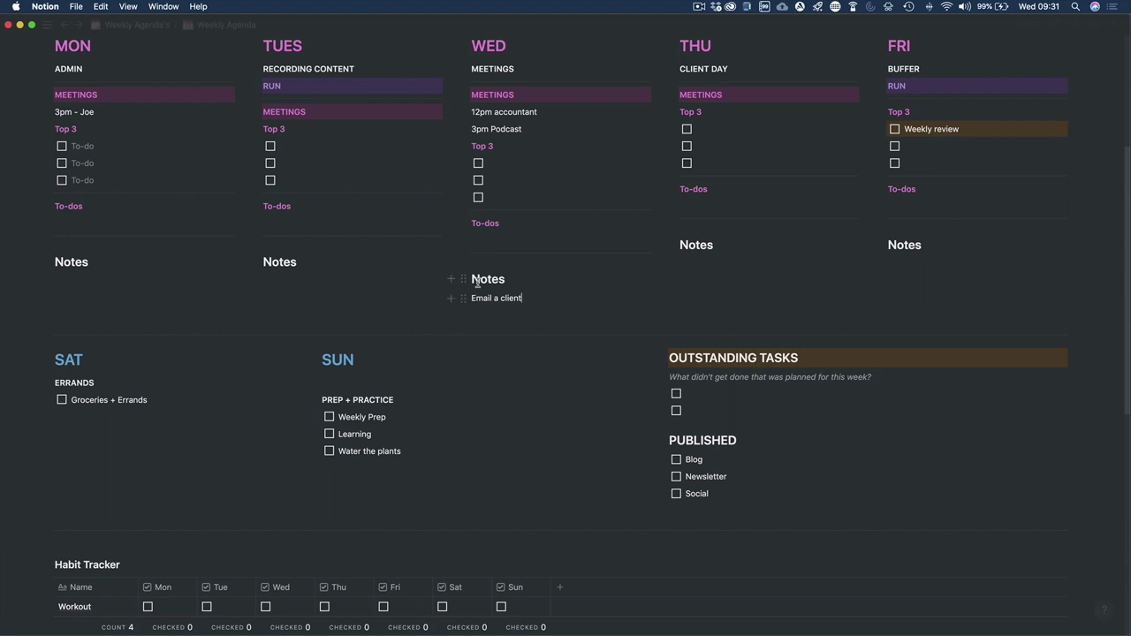
{"action": "left_click_drag", "start_coordinate": [463, 298], "coordinate": [702, 396]}
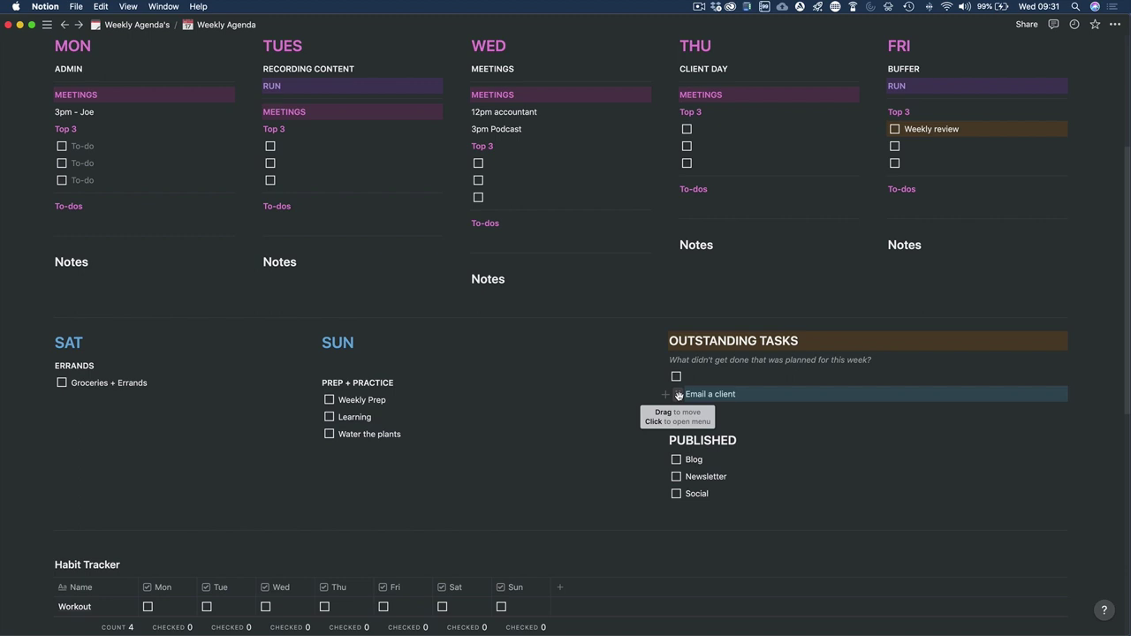
- Examine the Published checklist, the Saturday and Sunday lists and the Habit Tracker table
{"action": "scroll", "coordinate": [562, 341], "scroll_direction": "down", "scroll_amount": 2}
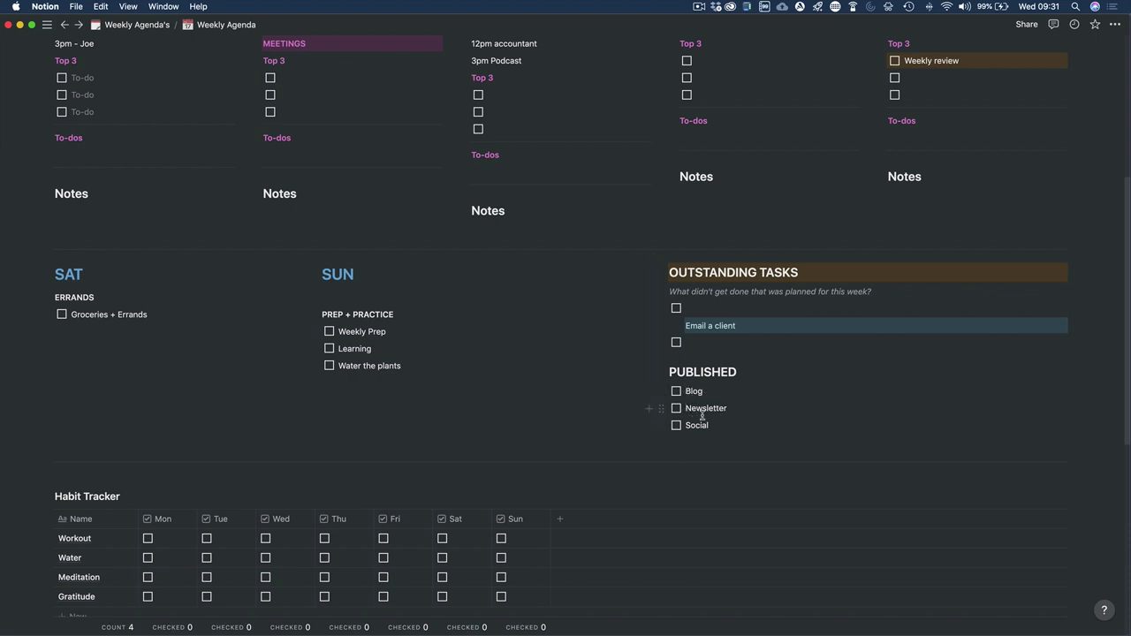
{"action": "scroll", "coordinate": [411, 415], "scroll_direction": "up", "scroll_amount": 2}
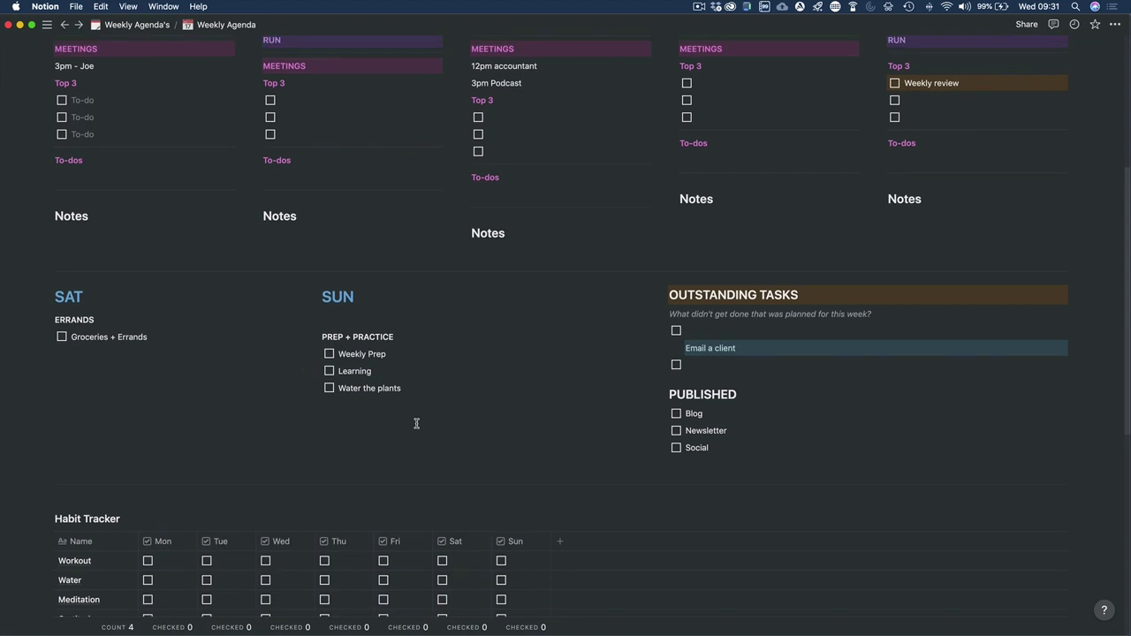
{"action": "scroll", "coordinate": [416, 423], "scroll_direction": "up", "scroll_amount": 10}
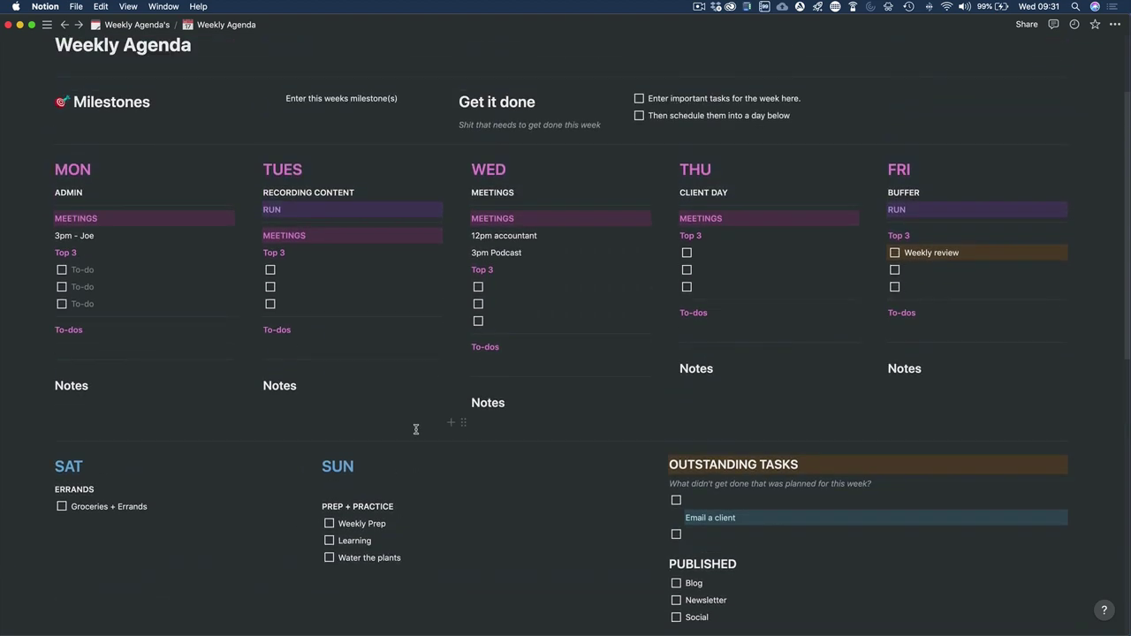
{"action": "scroll", "coordinate": [419, 316], "scroll_direction": "down", "scroll_amount": 12}
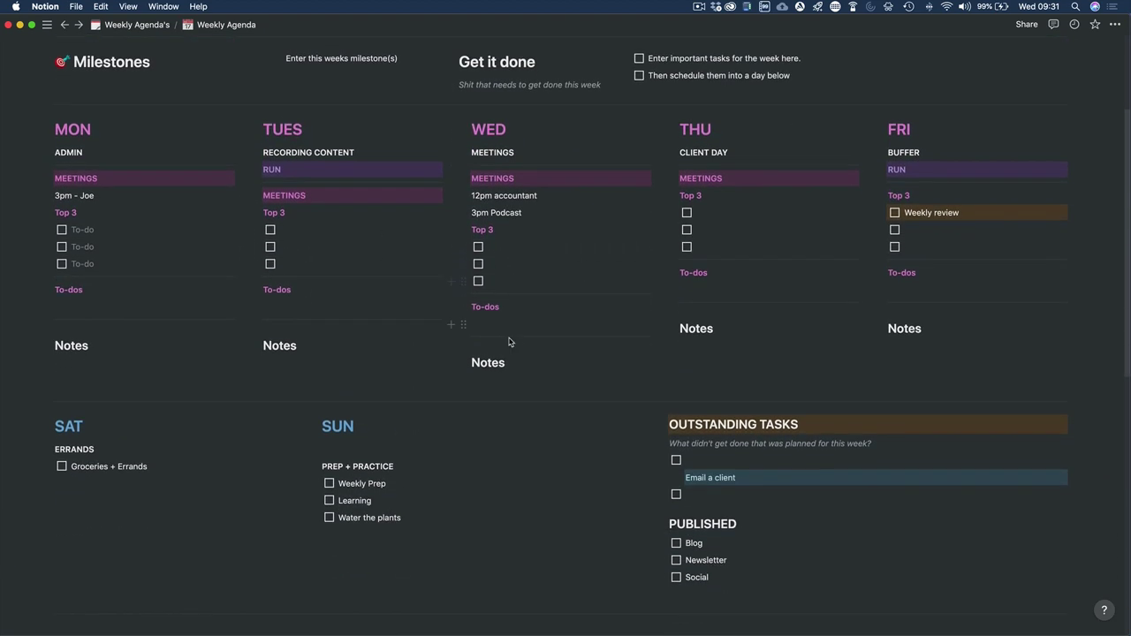
{"action": "scroll", "coordinate": [415, 310], "scroll_direction": "down", "scroll_amount": 1}
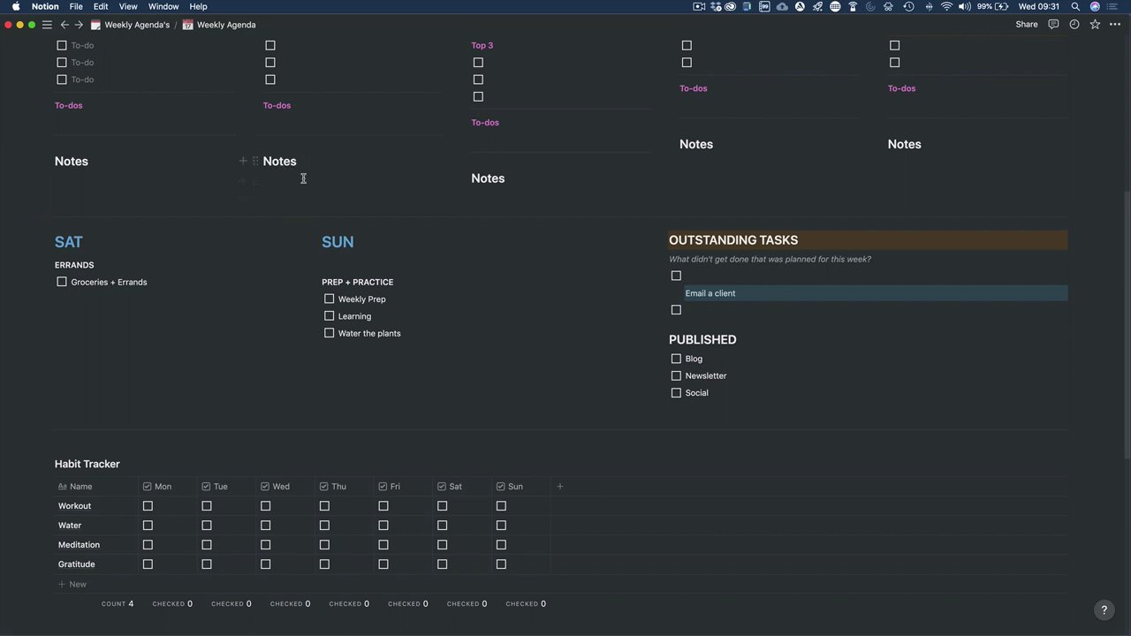
{"action": "scroll", "coordinate": [339, 217], "scroll_direction": "down", "scroll_amount": 1}
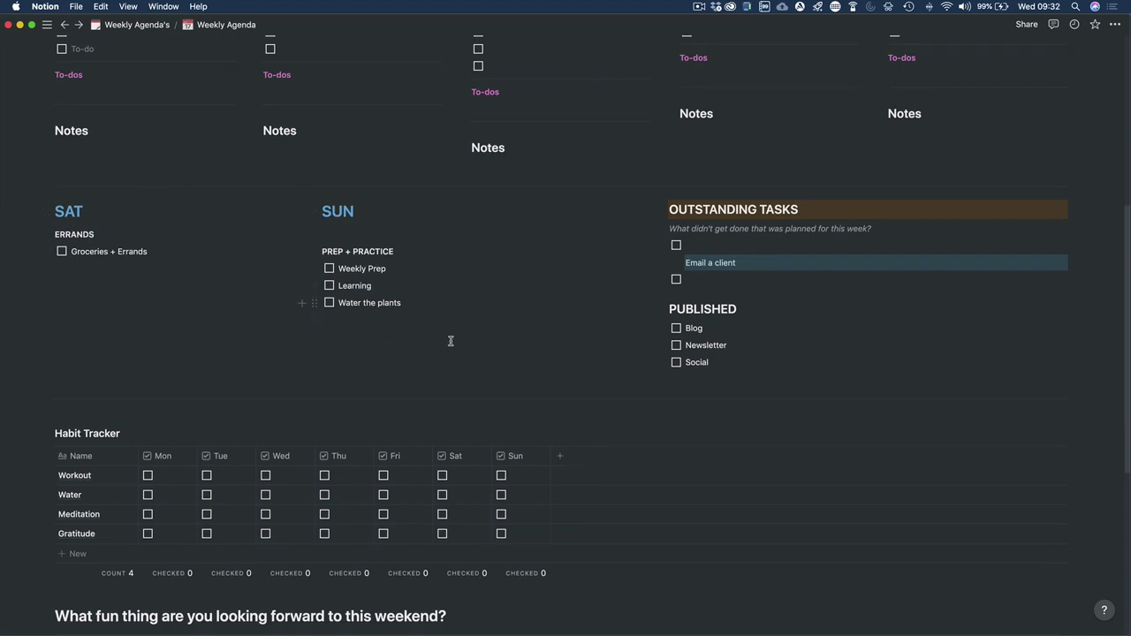
{"action": "scroll", "coordinate": [485, 332], "scroll_direction": "down", "scroll_amount": 1}
{"action": "scroll", "coordinate": [484, 332], "scroll_direction": "down", "scroll_amount": 5}
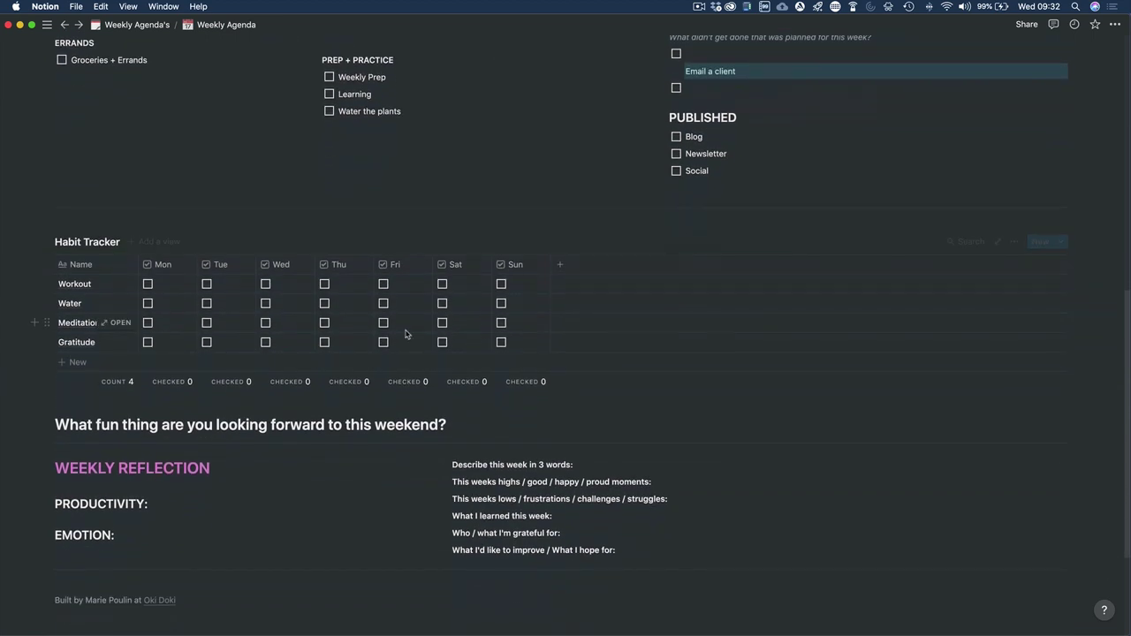
- In the Habit Tracker, check Workout for Tuesday and Thursday, Water for Wednesday, and Meditation for Thursday and Friday
{"action": "left_click", "coordinate": [207, 285]}
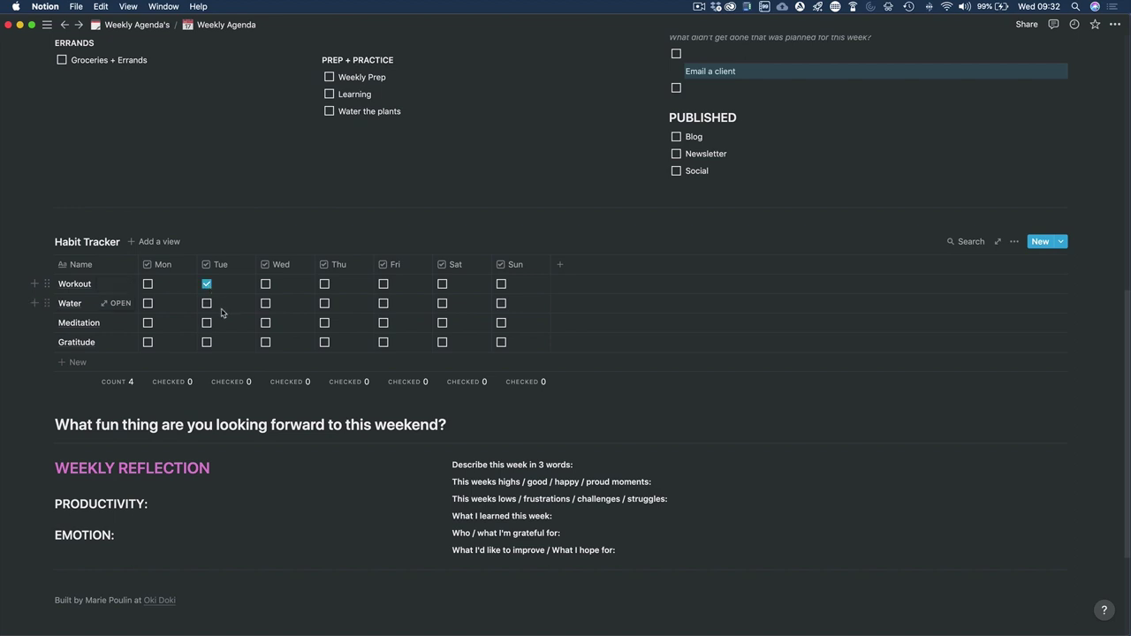
{"action": "left_click", "coordinate": [265, 304]}
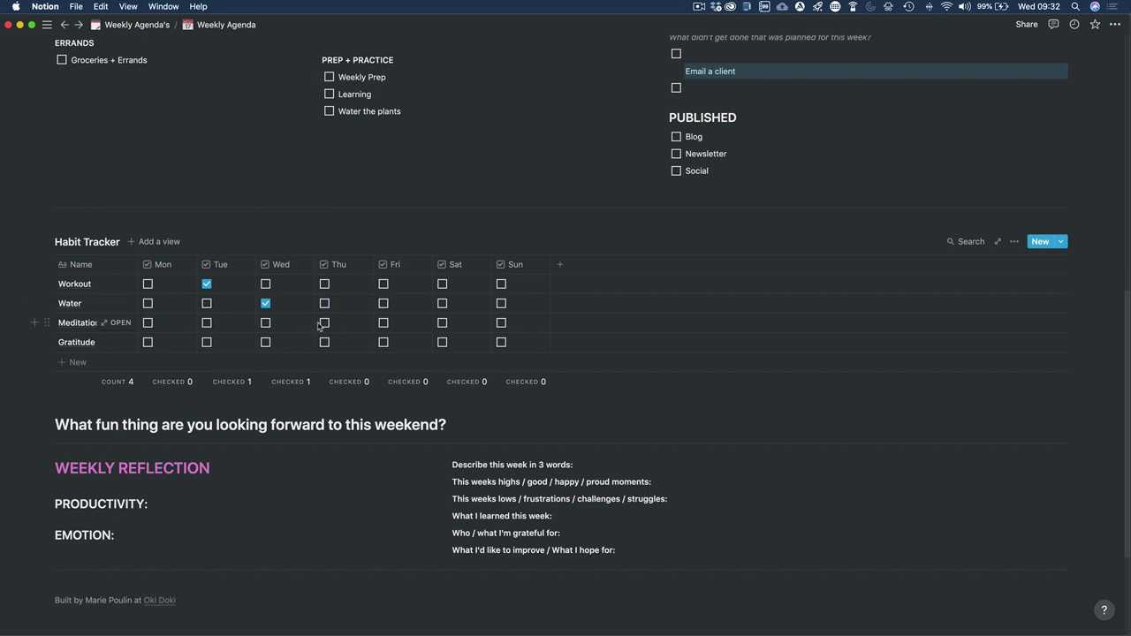
{"action": "left_click", "coordinate": [324, 283]}
{"action": "left_click", "coordinate": [324, 323]}
{"action": "left_click", "coordinate": [384, 323]}
- Read the weekend question and Weekly Reflection prompts, and return to the start of the Weekly Agenda
{"action": "scroll", "coordinate": [228, 327], "scroll_direction": "down", "scroll_amount": 4}
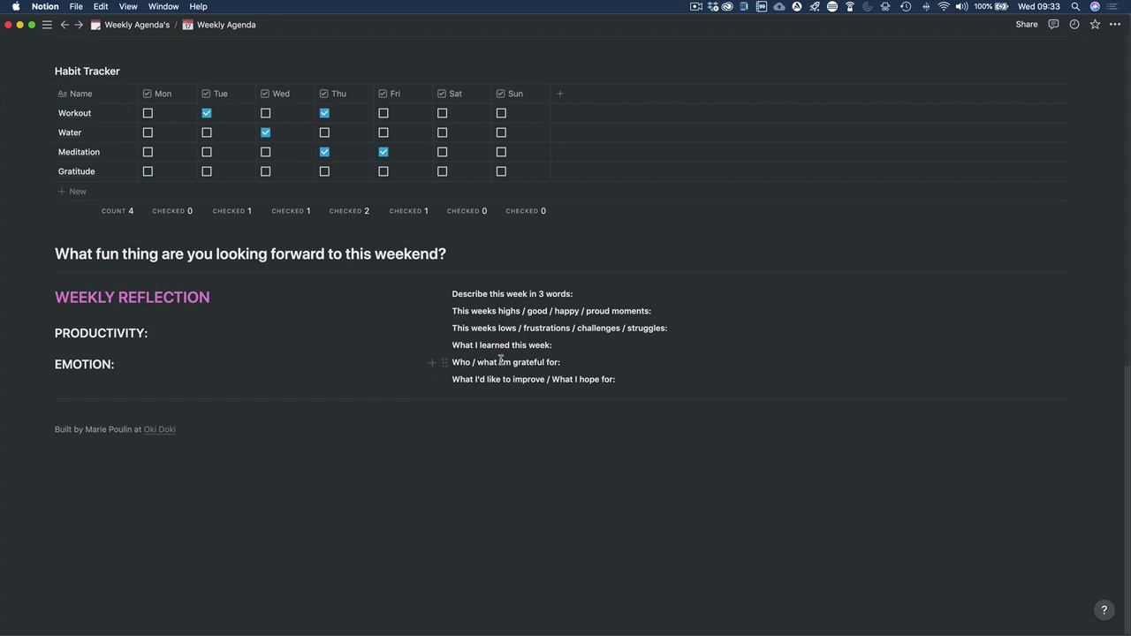
{"action": "scroll", "coordinate": [602, 365], "scroll_direction": "down", "scroll_amount": 1}
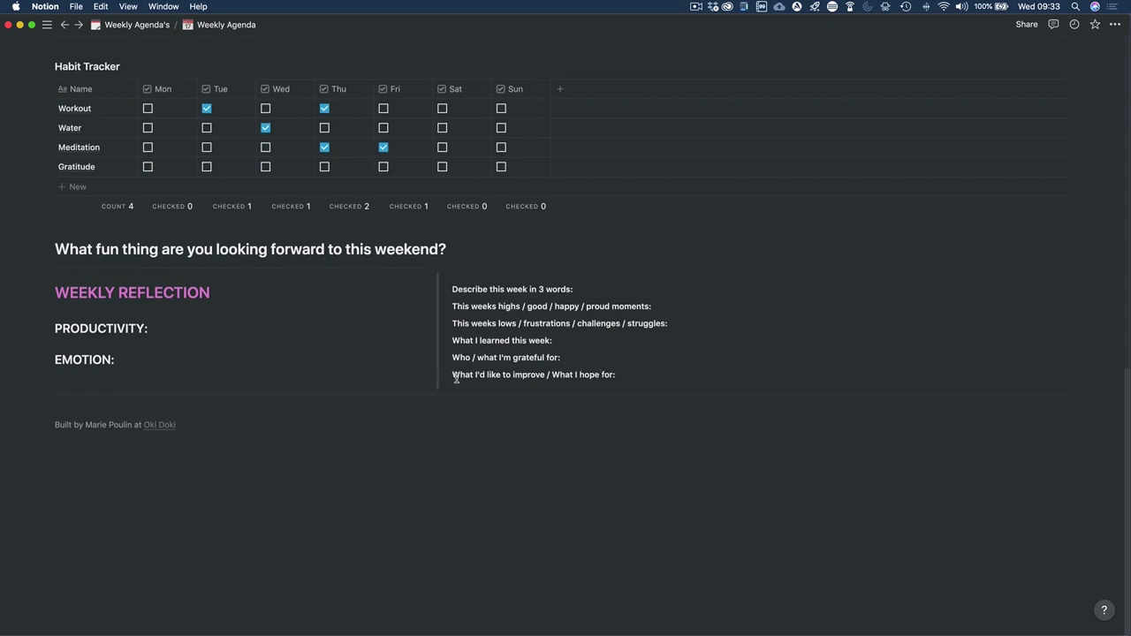
{"action": "scroll", "coordinate": [321, 439], "scroll_direction": "up", "scroll_amount": 5}
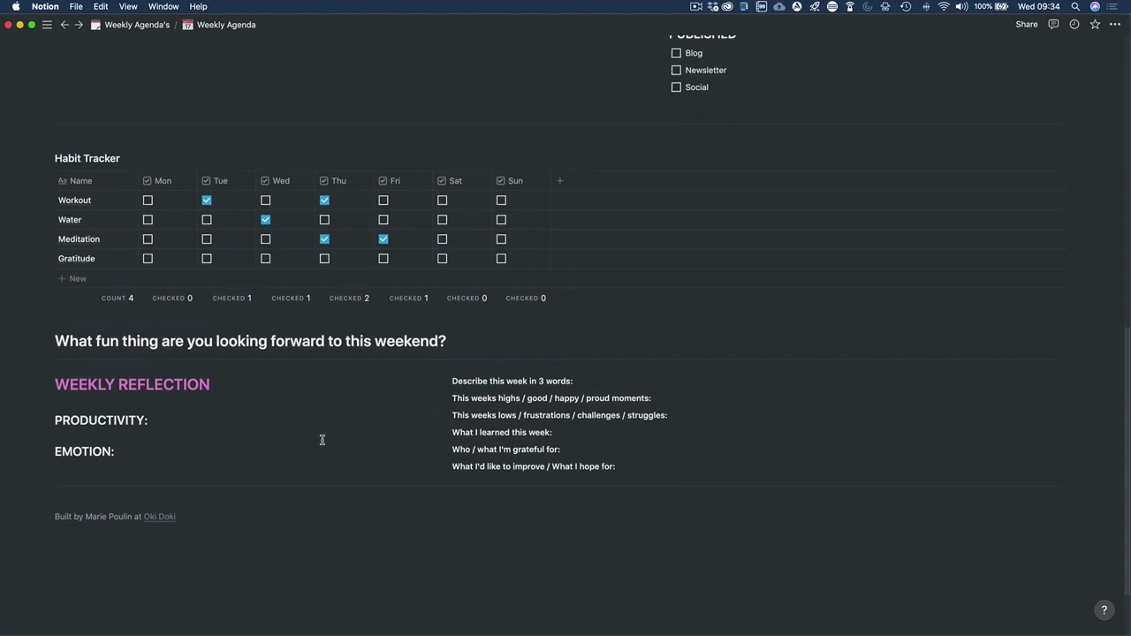
{"action": "scroll", "coordinate": [319, 439], "scroll_direction": "up", "scroll_amount": 7}
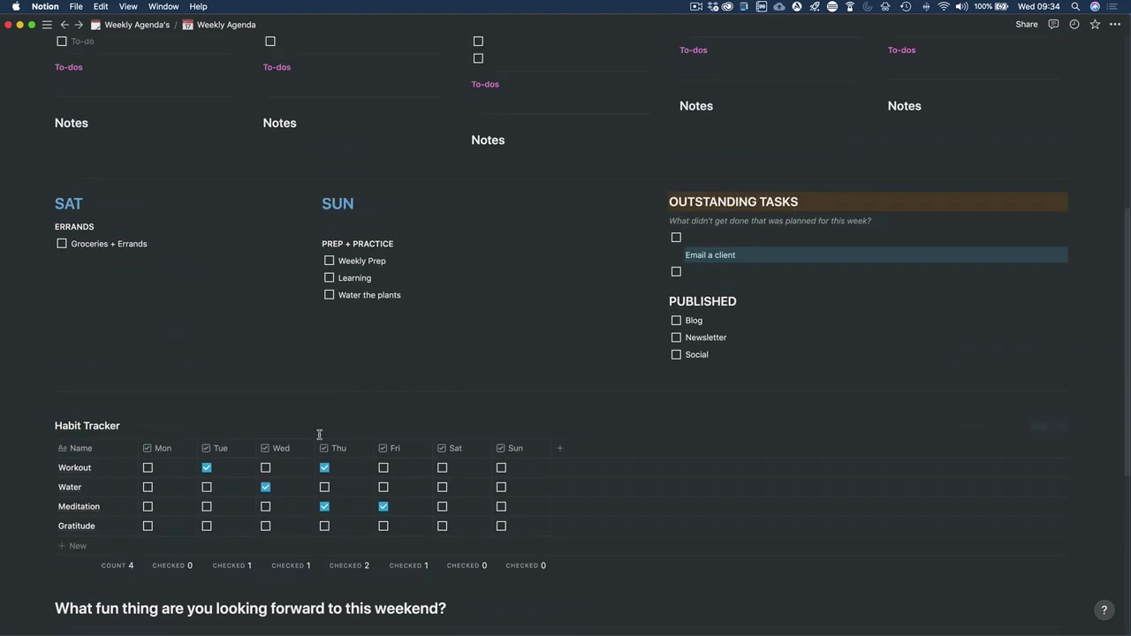
{"action": "scroll", "coordinate": [319, 434], "scroll_direction": "up", "scroll_amount": 2}
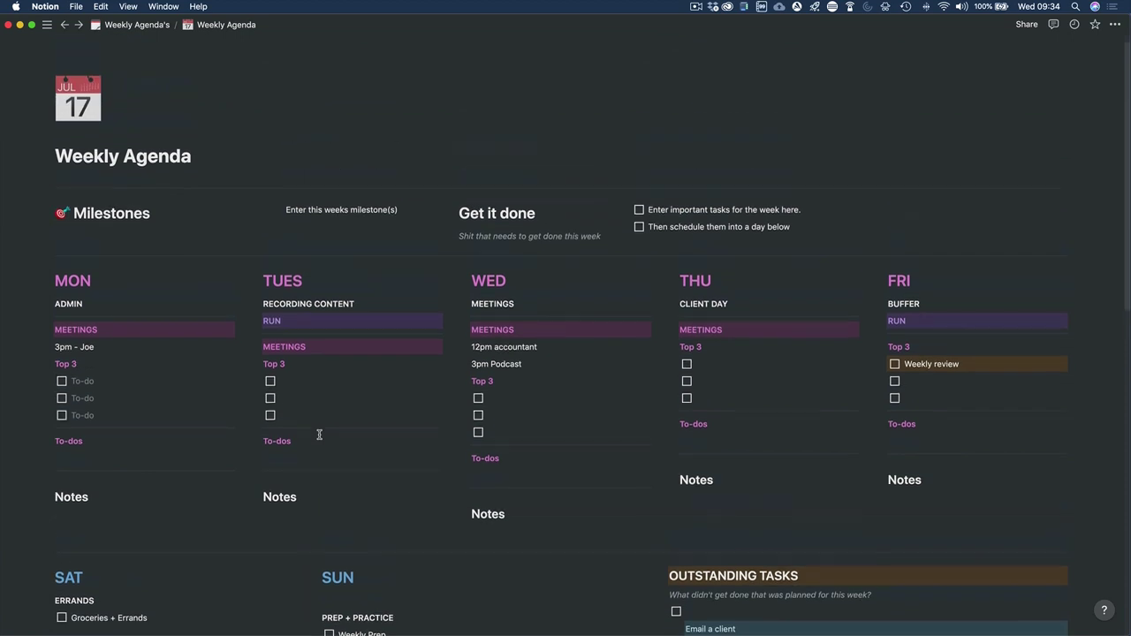